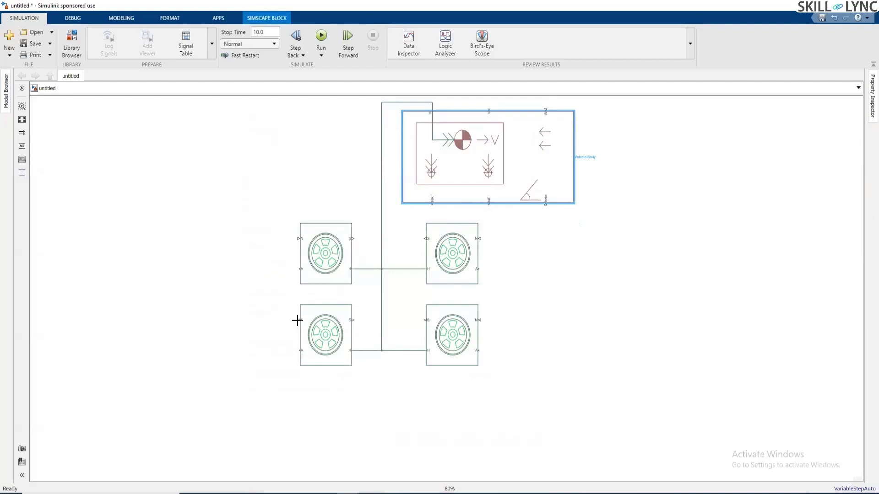
Connect the A ports of the two left-hand tires to each other and draw an open branch line away from them.
{"action": "left_click_drag", "start_coordinate": [270, 190], "coordinate": [357, 391]}
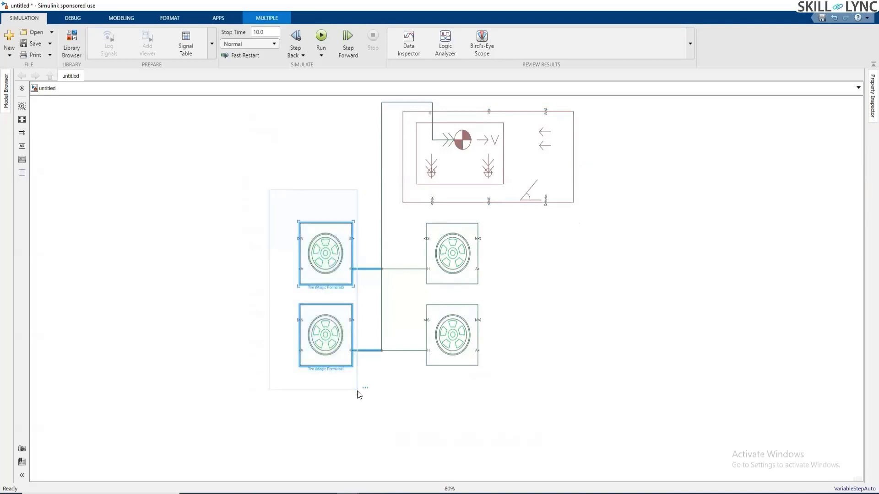
{"action": "left_click", "coordinate": [281, 275]}
{"action": "mouse_move", "coordinate": [288, 268]}
{"action": "left_mouse_down"}
{"action": "mouse_move", "coordinate": [245, 269]}
{"action": "mouse_move", "coordinate": [273, 338]}
{"action": "mouse_move", "coordinate": [296, 352]}
{"action": "mouse_move", "coordinate": [262, 269]}
{"action": "left_mouse_up"}
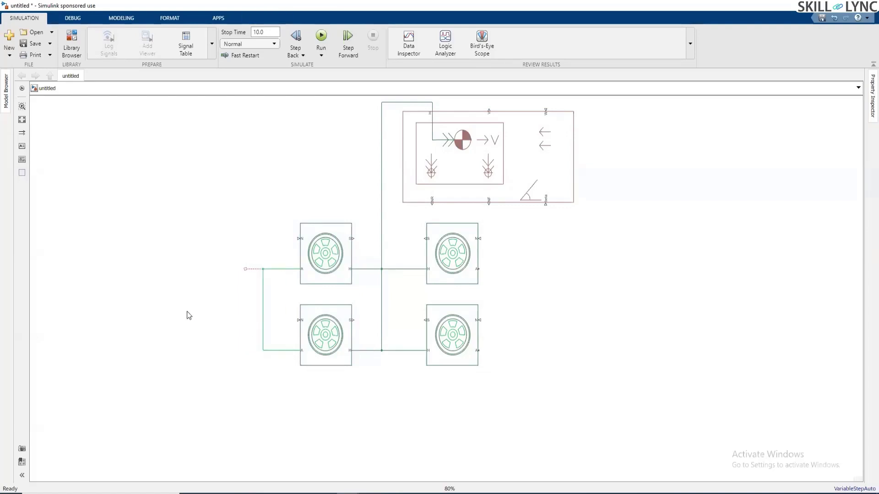
Add a Simple Gear block beside the left-hand tires and connect its F port to their shared axle line.
{"action": "double_click", "coordinate": [128, 286]}
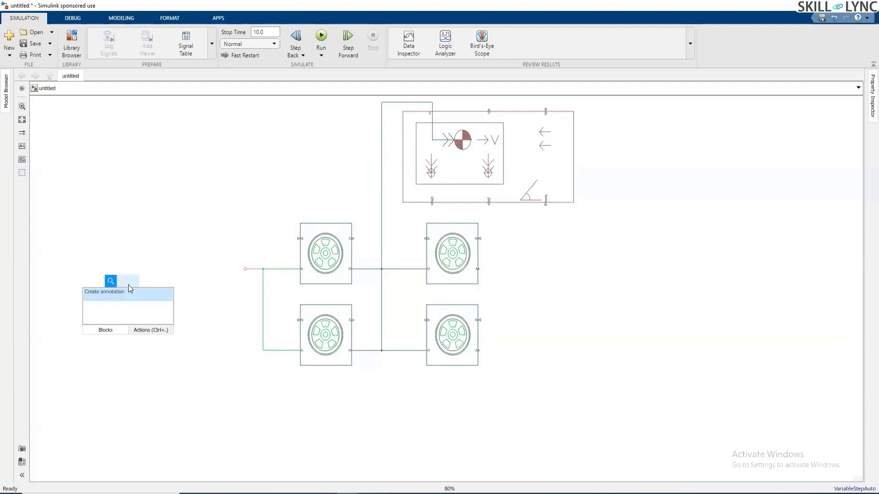
{"action": "type", "text": "gear"}
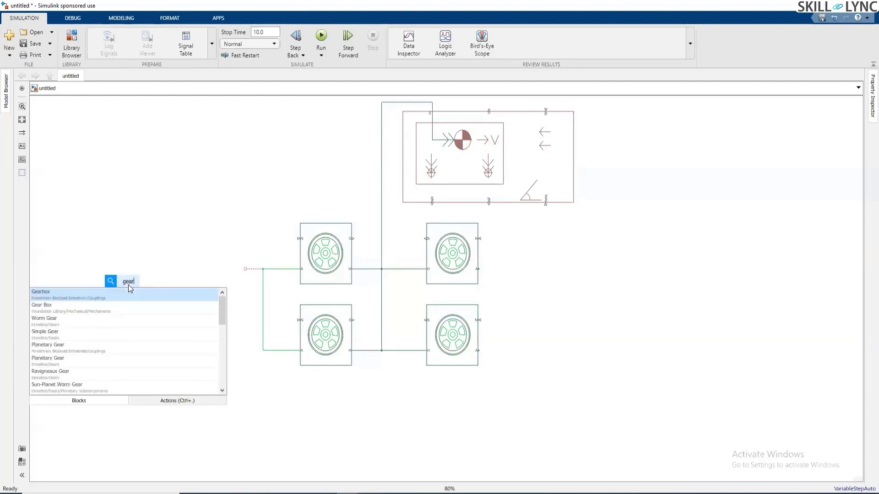
{"action": "left_click", "coordinate": [117, 338]}
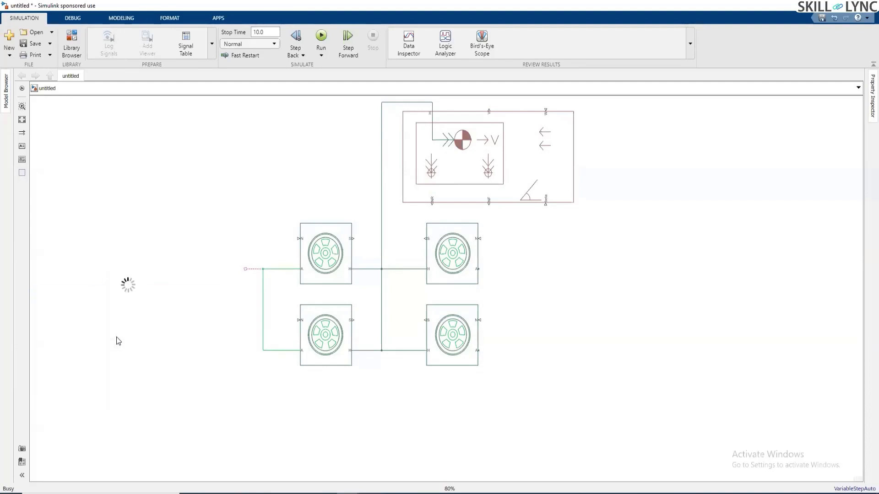
{"action": "left_click_drag", "start_coordinate": [132, 285], "coordinate": [250, 271]}
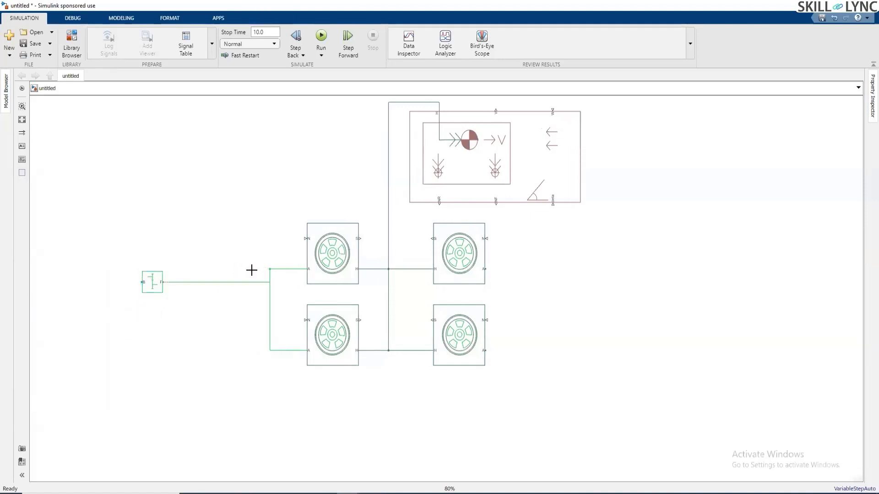
Draw an open line out of the Simple Gear's B port and enlarge the gear block.
{"action": "left_click_drag", "start_coordinate": [144, 288], "coordinate": [112, 273]}
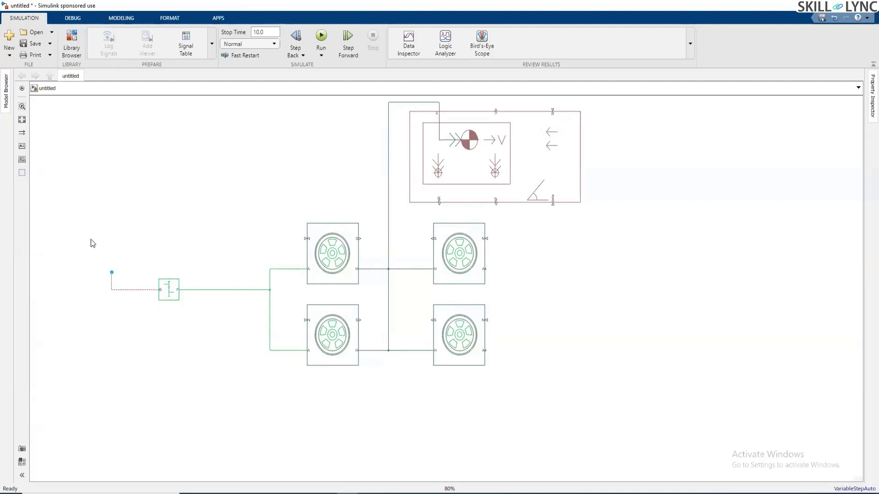
{"action": "left_click", "coordinate": [172, 289]}
{"action": "left_click_drag", "start_coordinate": [179, 300], "coordinate": [210, 351]}
{"action": "left_click", "coordinate": [247, 248]}
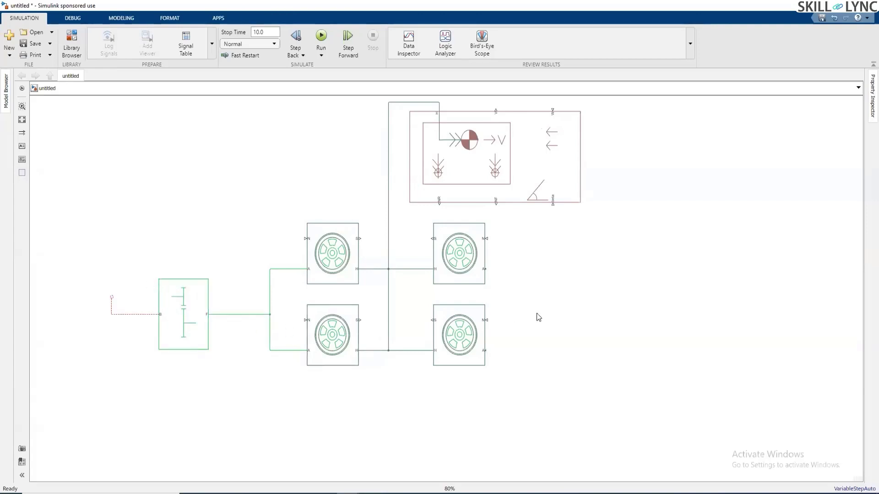
Connect the A ports of the two right-hand tires and route the line outside the blocks.
{"action": "left_click_drag", "start_coordinate": [485, 269], "coordinate": [486, 350]}
{"action": "left_click_drag", "start_coordinate": [489, 298], "coordinate": [517, 295]}
Wire the Vehicle Body's NR port to the left-hand tires' N ports and its NF port to the right-hand tires' N ports.
{"action": "mouse_move", "coordinate": [439, 202]}
{"action": "left_mouse_down"}
{"action": "mouse_move", "coordinate": [379, 211]}
{"action": "mouse_move", "coordinate": [304, 237]}
{"action": "left_mouse_up"}
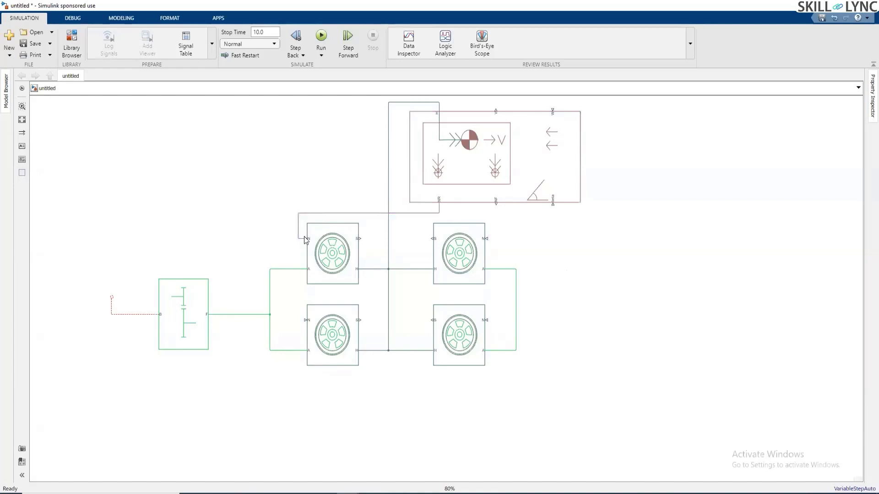
{"action": "left_click_drag", "start_coordinate": [304, 322], "coordinate": [298, 213]}
{"action": "left_click_drag", "start_coordinate": [496, 203], "coordinate": [485, 239]}
{"action": "left_click_drag", "start_coordinate": [485, 320], "coordinate": [497, 238]}
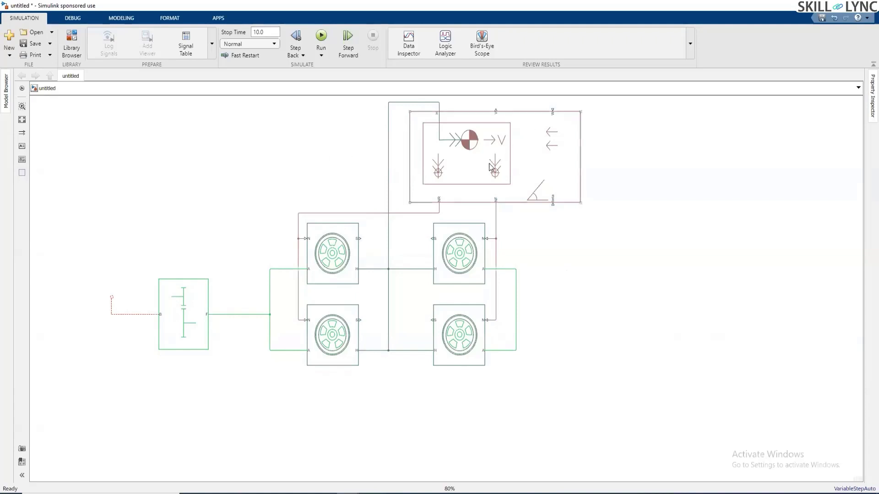
Review the Vehicle Body block's main parameters.
{"action": "left_click", "coordinate": [558, 128]}
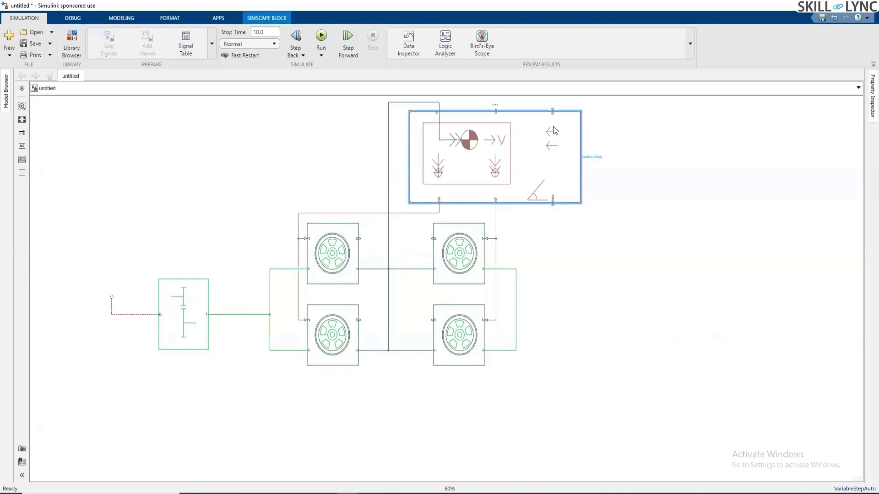
{"action": "key", "text": "Return"}
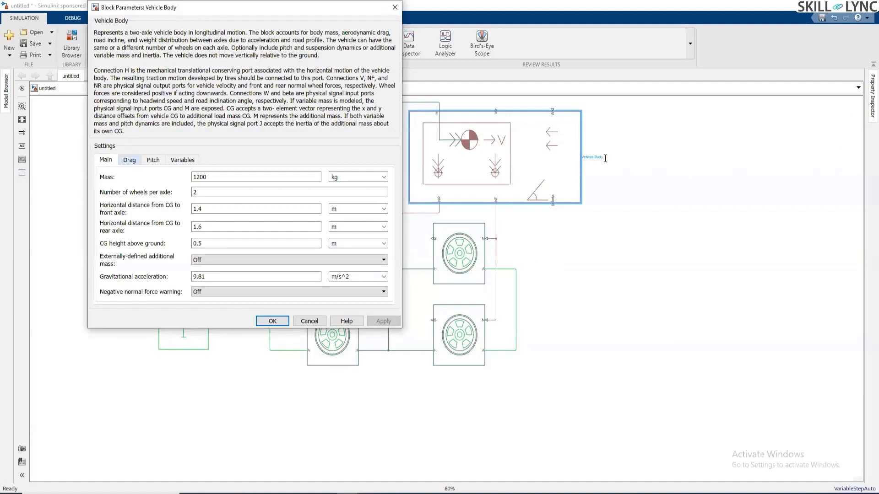
{"action": "key", "text": "ctrl+Tab"}
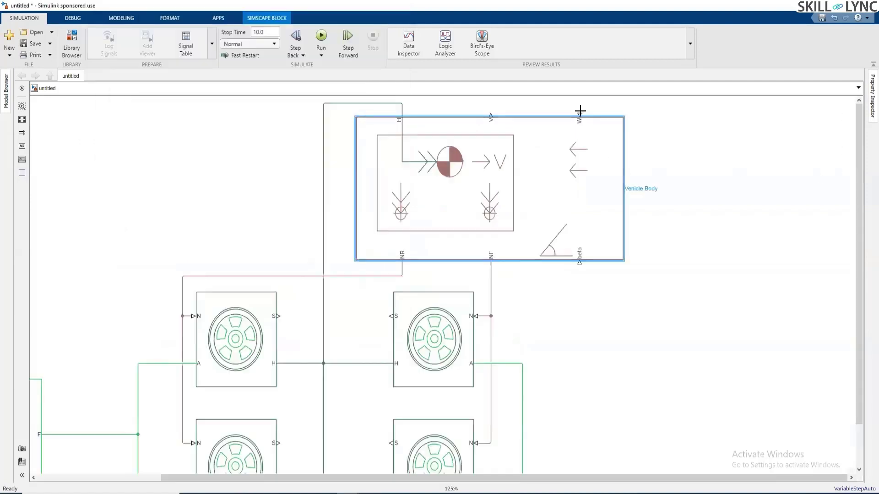
Draw open lines out of the Vehicle Body's W, beta and V ports for external connections.
{"action": "left_click_drag", "start_coordinate": [579, 112], "coordinate": [731, 152]}
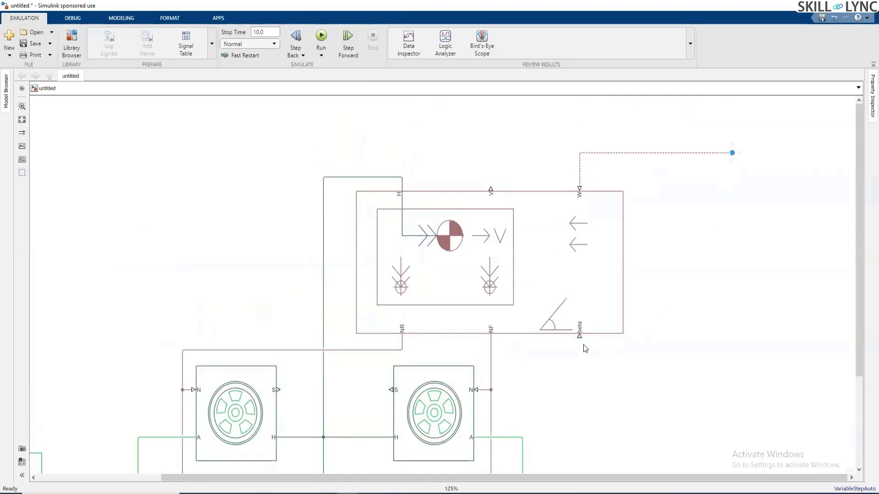
{"action": "left_click_drag", "start_coordinate": [579, 336], "coordinate": [713, 361]}
{"action": "left_click_drag", "start_coordinate": [491, 188], "coordinate": [473, 163]}
{"action": "left_click_drag", "start_coordinate": [325, 120], "coordinate": [195, 141]}
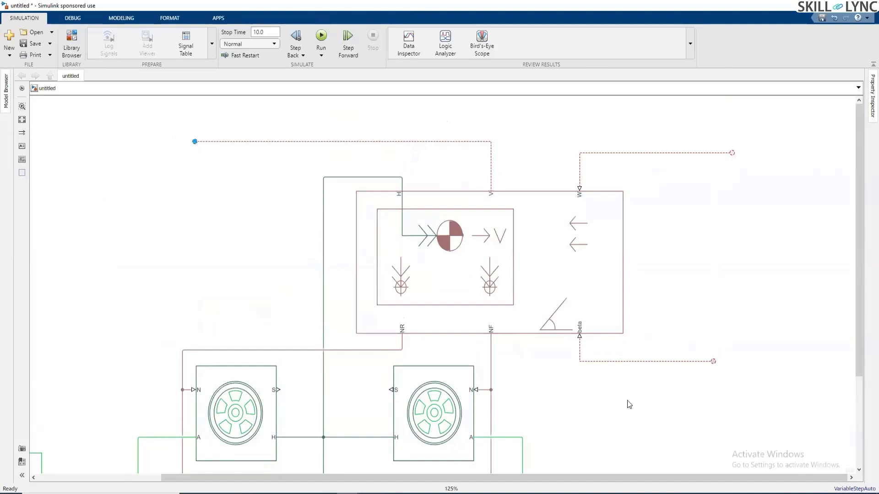
{"action": "scroll", "coordinate": [628, 404], "scroll_direction": "down", "scroll_amount": 1}
{"action": "left_click_drag", "start_coordinate": [859, 284], "coordinate": [854, 366]}
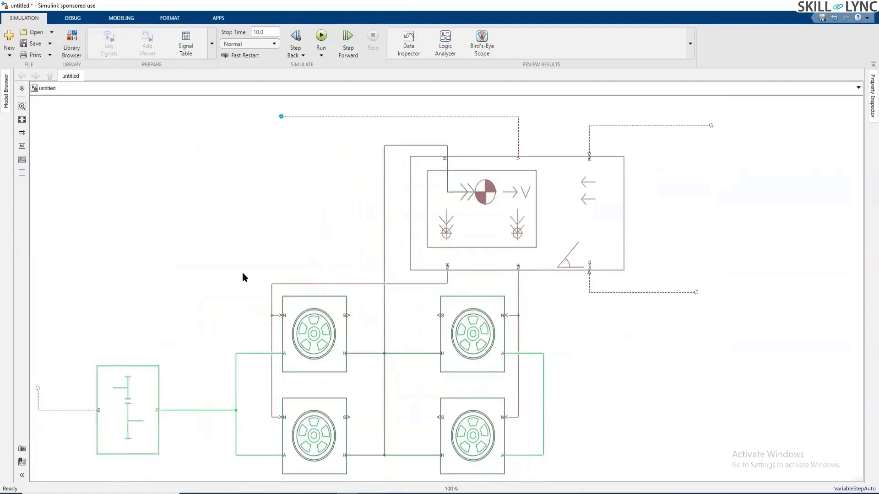
{"action": "left_click", "coordinate": [522, 187]}
{"action": "left_click", "coordinate": [193, 347]}
{"action": "key", "text": "ctrl+a"}
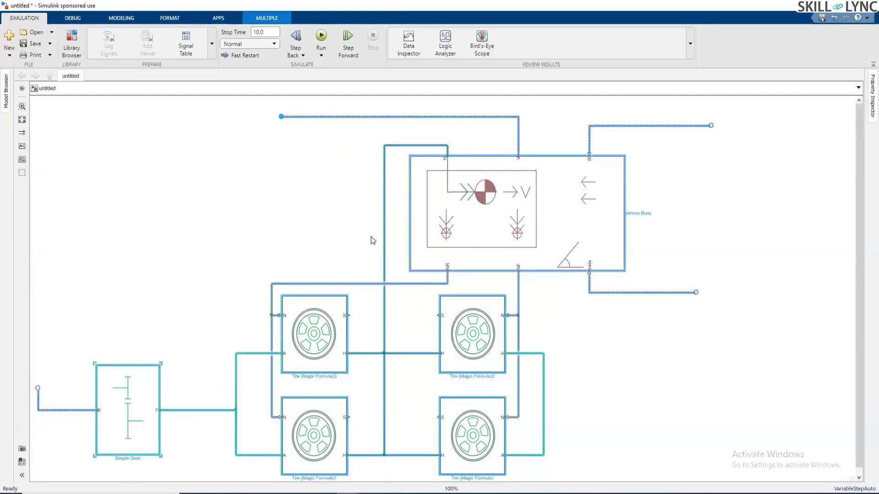
{"action": "right_click", "coordinate": [478, 228]}
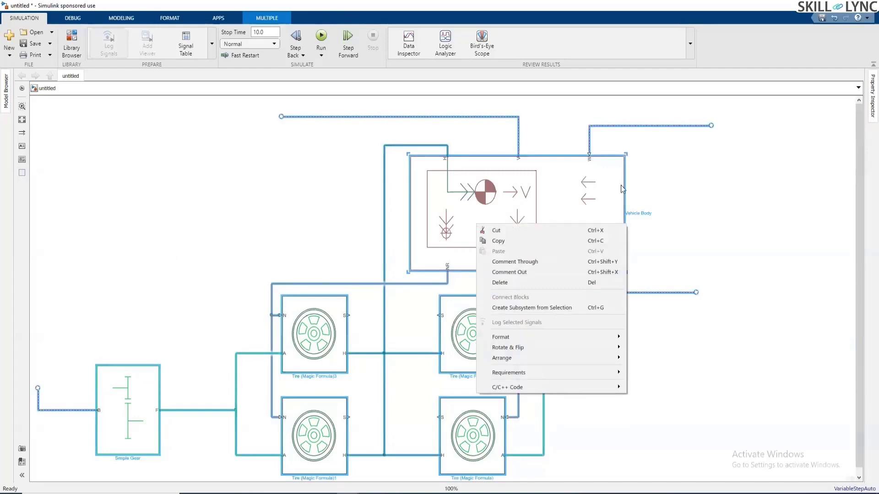
{"action": "left_click", "coordinate": [590, 324]}
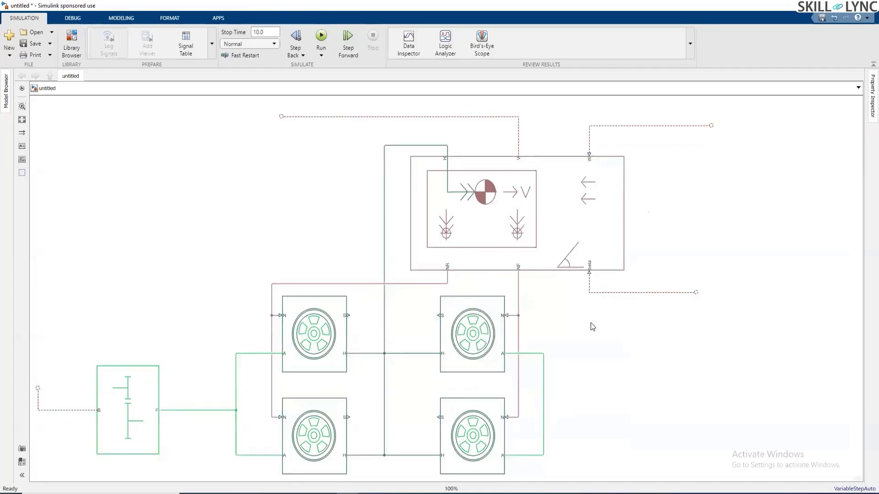
{"action": "key", "text": "ctrl+a"}
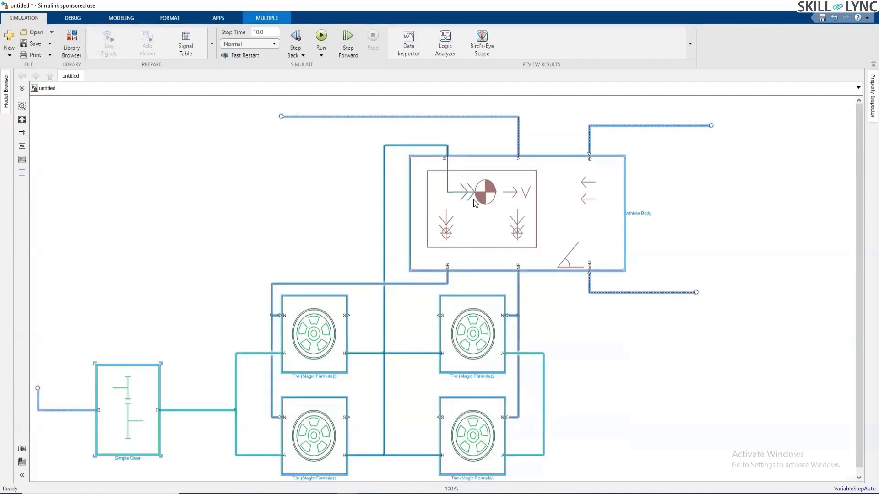
{"action": "right_click", "coordinate": [486, 154]}
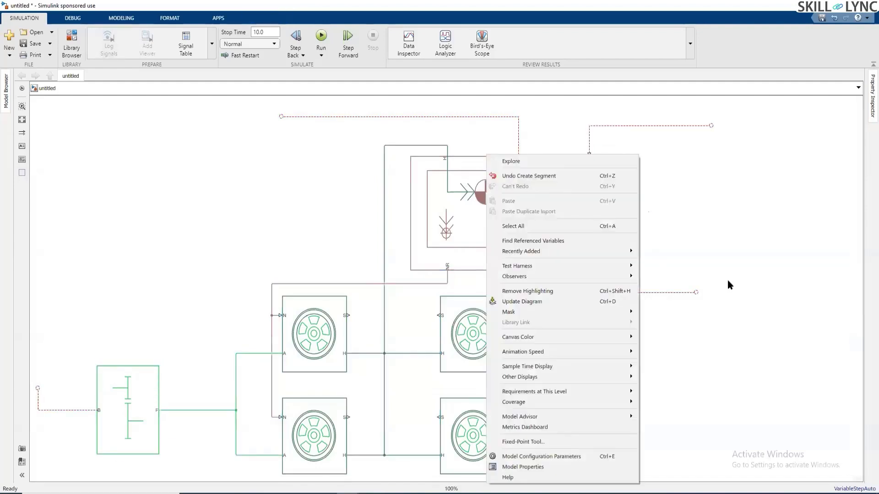
{"action": "left_click", "coordinate": [745, 405]}
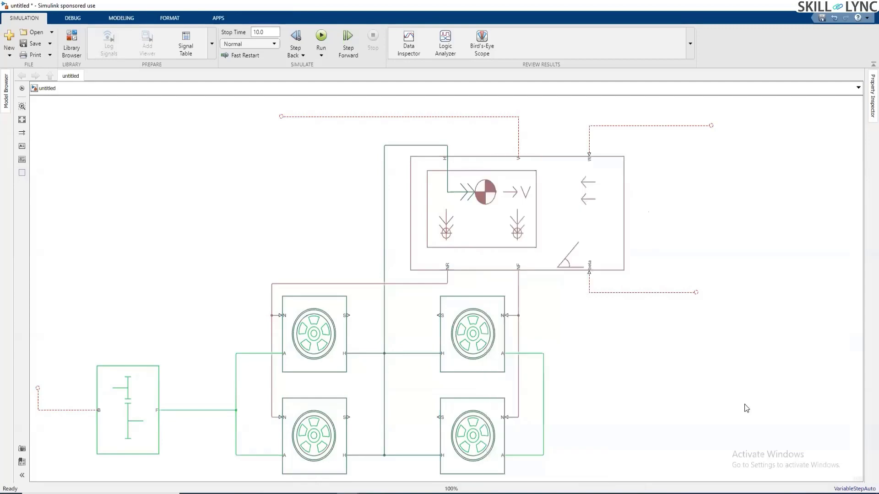
{"action": "key", "text": "ctrl+a"}
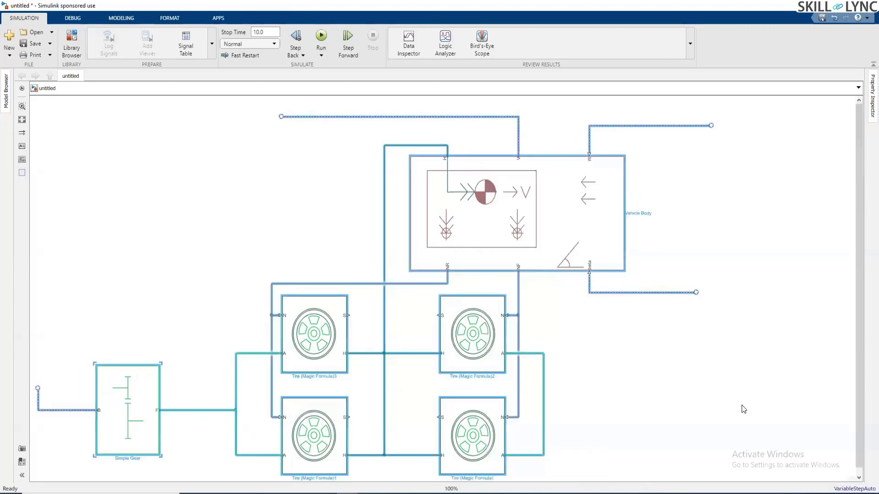
{"action": "left_click", "coordinate": [730, 400]}
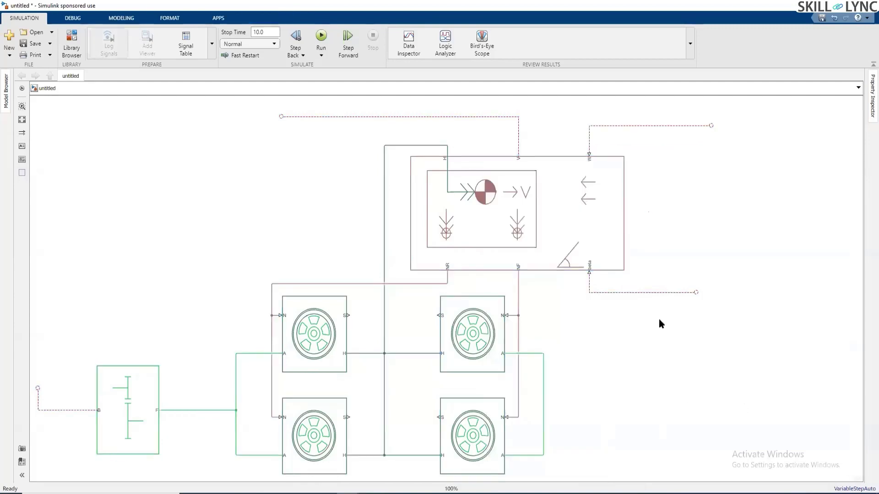
Create a subsystem from the Simple Gear, the four tires and the Vehicle Body.
{"action": "scroll", "coordinate": [659, 318], "scroll_direction": "down", "scroll_amount": 1}
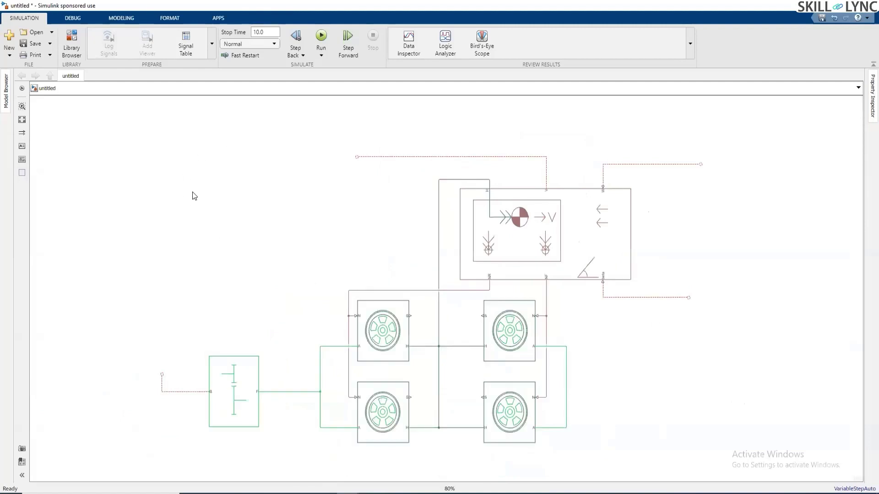
{"action": "left_click_drag", "start_coordinate": [195, 187], "coordinate": [600, 440]}
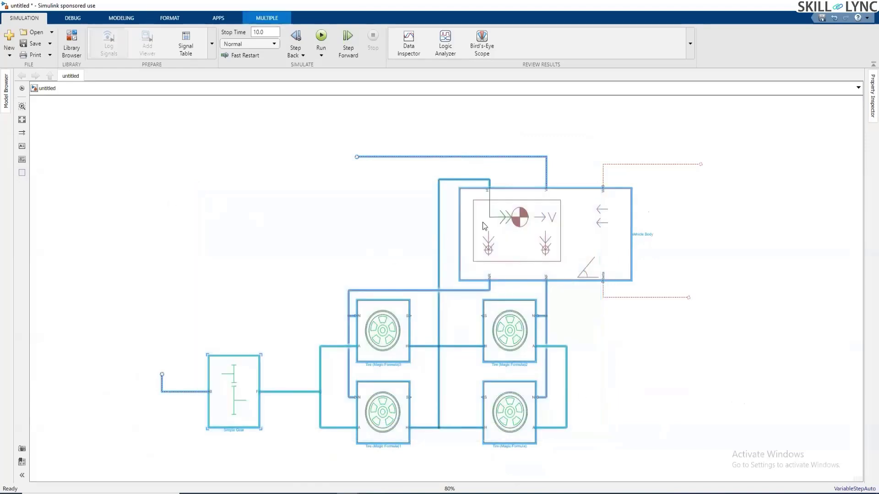
{"action": "right_click", "coordinate": [453, 180]}
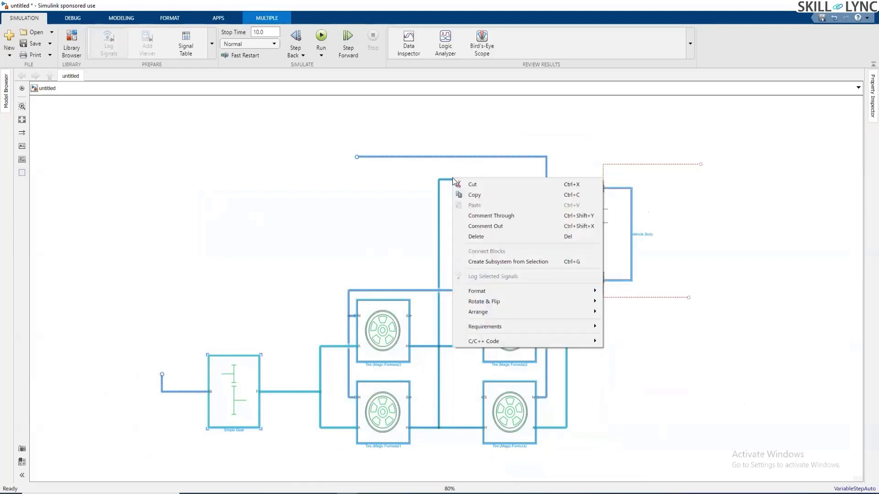
{"action": "left_click", "coordinate": [553, 267]}
Adjust the size of the new subsystem block and reposition it on the canvas.
{"action": "left_click_drag", "start_coordinate": [425, 352], "coordinate": [593, 422]}
{"action": "left_click_drag", "start_coordinate": [505, 335], "coordinate": [461, 255]}
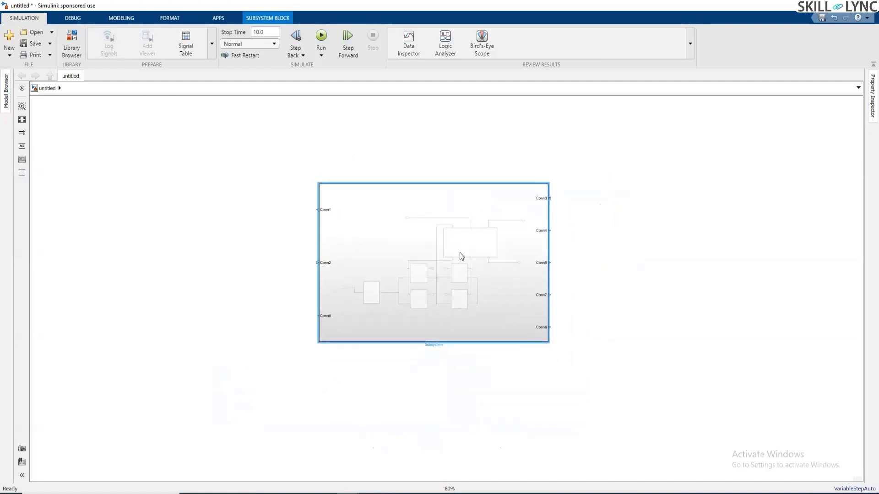
{"action": "left_click_drag", "start_coordinate": [318, 343], "coordinate": [331, 328]}
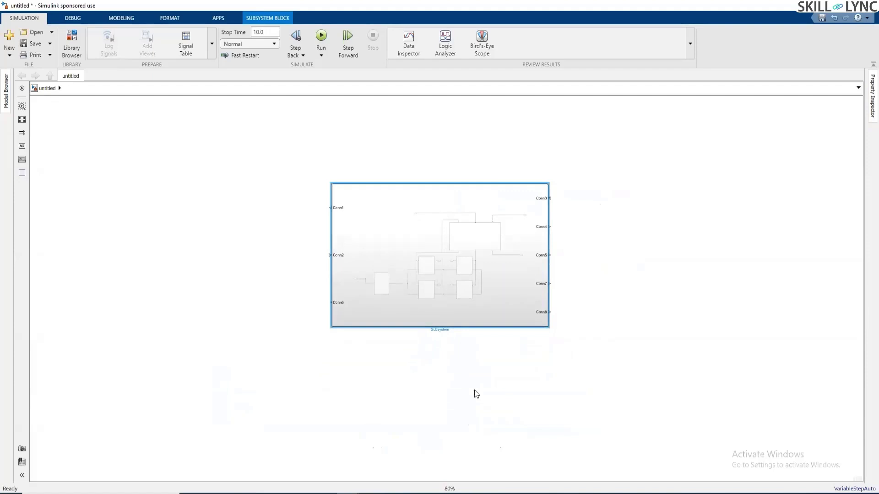
Rename the subsystem Vehicle and move it to the right to free space beside it.
{"action": "double_click", "coordinate": [445, 330]}
{"action": "key", "text": "BackSpace"}
{"action": "type", "text": "Vehicle"}
{"action": "left_click", "coordinate": [614, 282]}
{"action": "left_click_drag", "start_coordinate": [439, 248], "coordinate": [578, 259]}
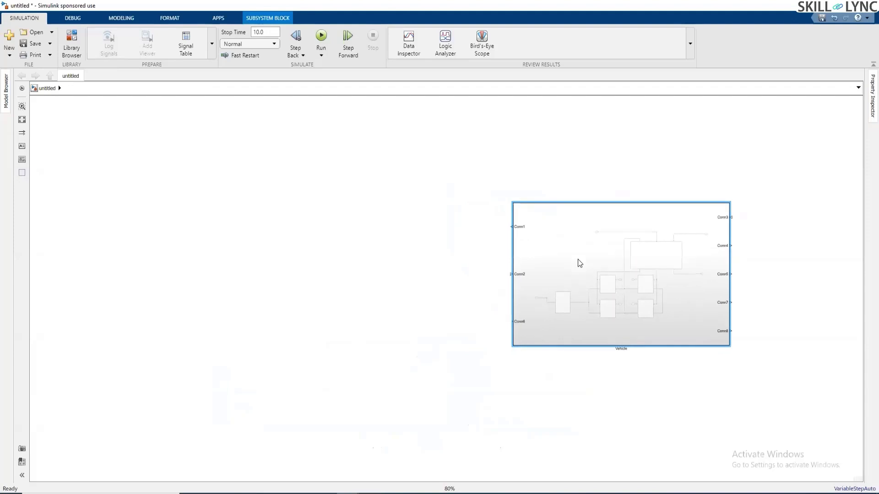
Open the Vehicle subsystem and inspect the connection ports attached to the tires' S outputs.
{"action": "double_click", "coordinate": [621, 262]}
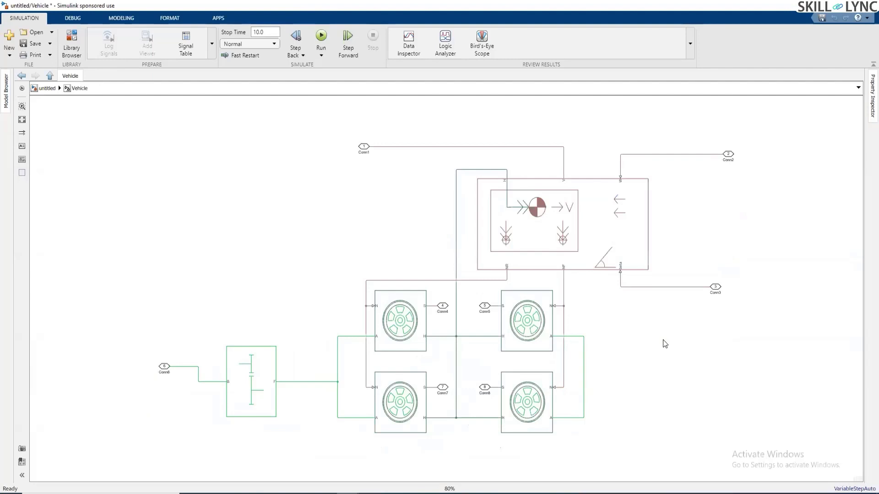
{"action": "left_click", "coordinate": [442, 307]}
{"action": "left_click", "coordinate": [485, 306]}
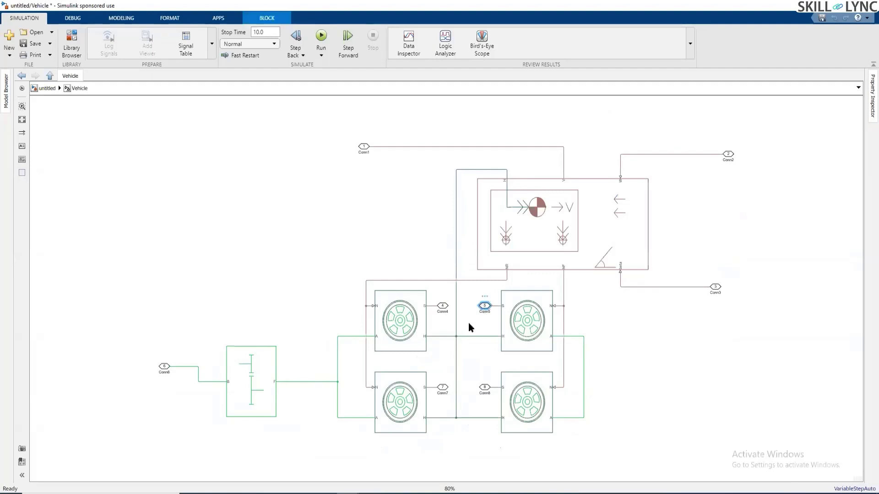
{"action": "left_click", "coordinate": [469, 324]}
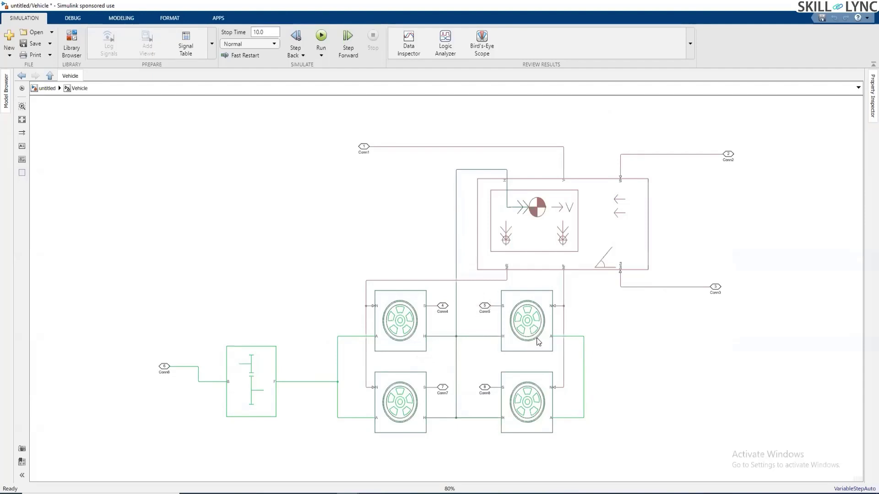
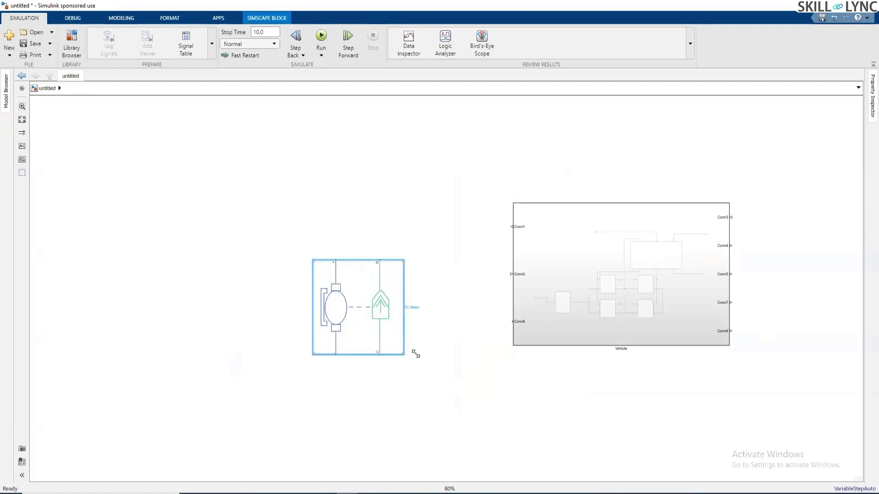
Widen the DC Motor block and move it up level with the Vehicle subsystem.
{"action": "left_click_drag", "start_coordinate": [389, 295], "coordinate": [389, 256]}
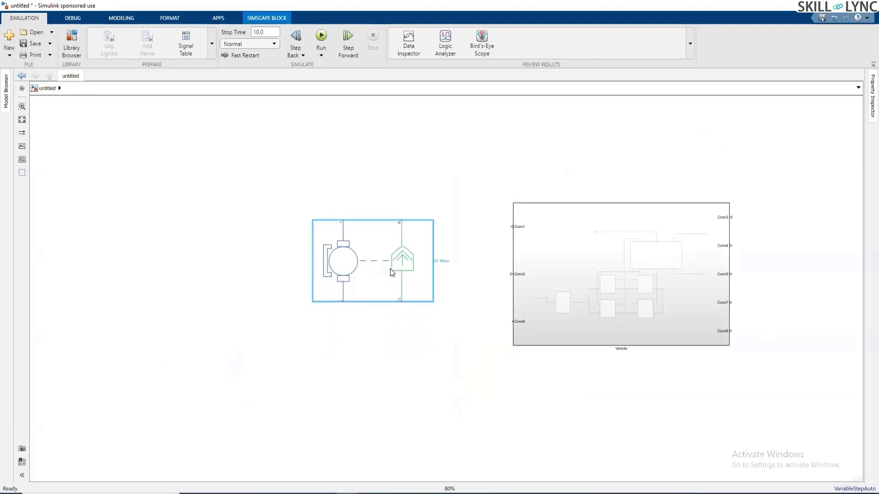
Reposition the DC Motor block beside the Vehicle subsystem, level with the subsystem's vertical middle.
{"action": "left_click", "coordinate": [319, 353]}
{"action": "left_click", "coordinate": [348, 262]}
{"action": "left_click_drag", "start_coordinate": [377, 275], "coordinate": [371, 314]}
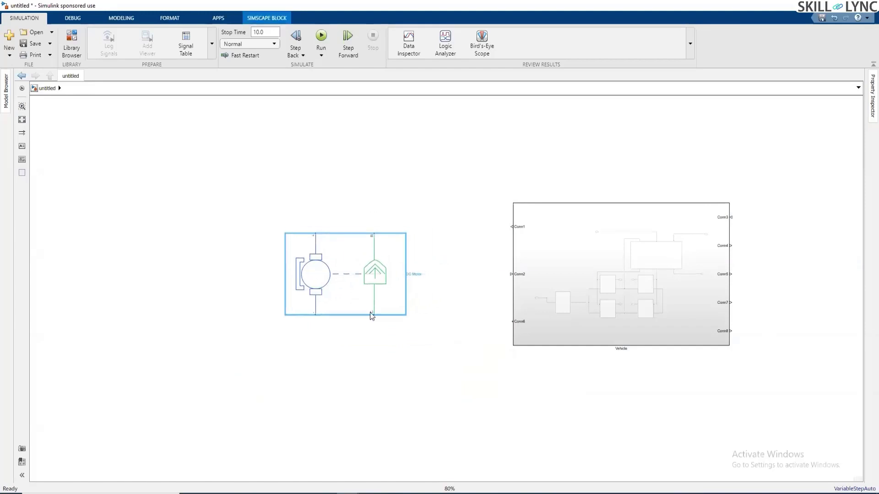
{"action": "left_click", "coordinate": [381, 343]}
{"action": "left_click", "coordinate": [372, 237]}
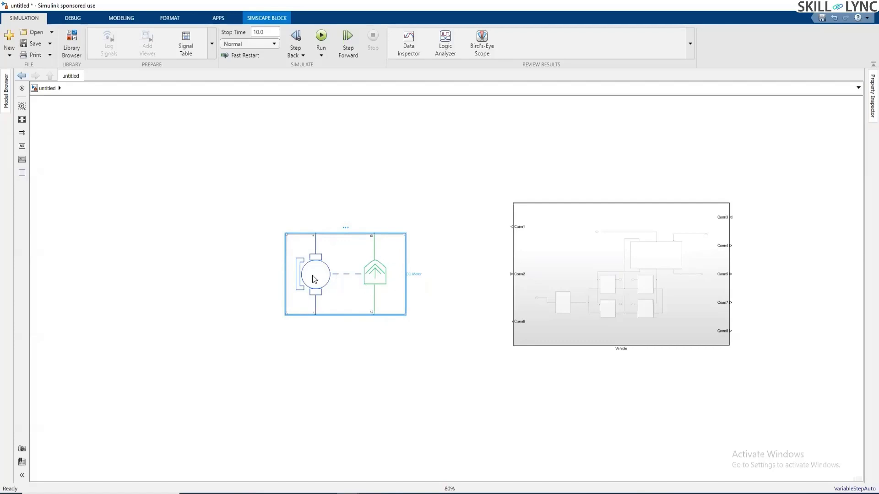
{"action": "left_click_drag", "start_coordinate": [313, 276], "coordinate": [341, 270]}
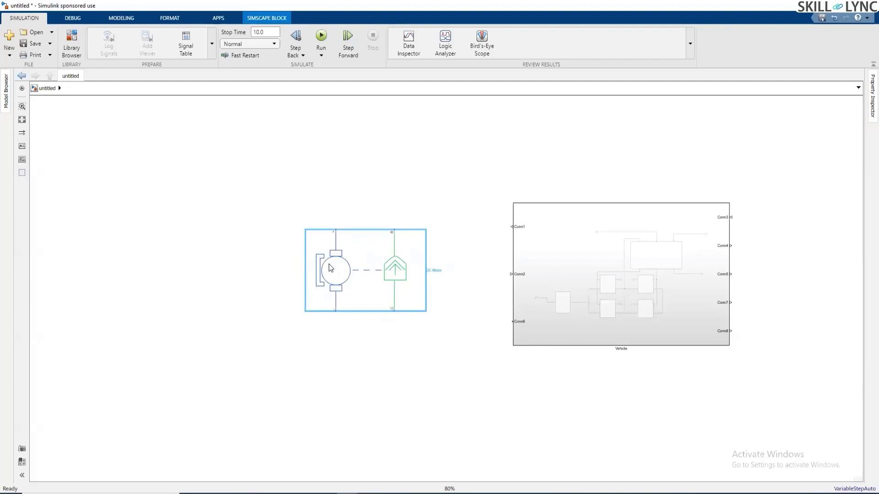
{"action": "left_click", "coordinate": [228, 241]}
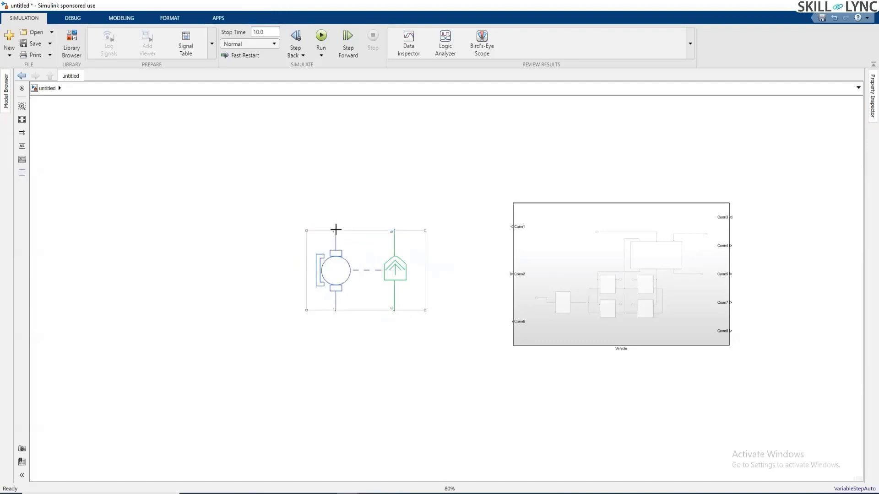
{"action": "left_click_drag", "start_coordinate": [360, 268], "coordinate": [366, 273]}
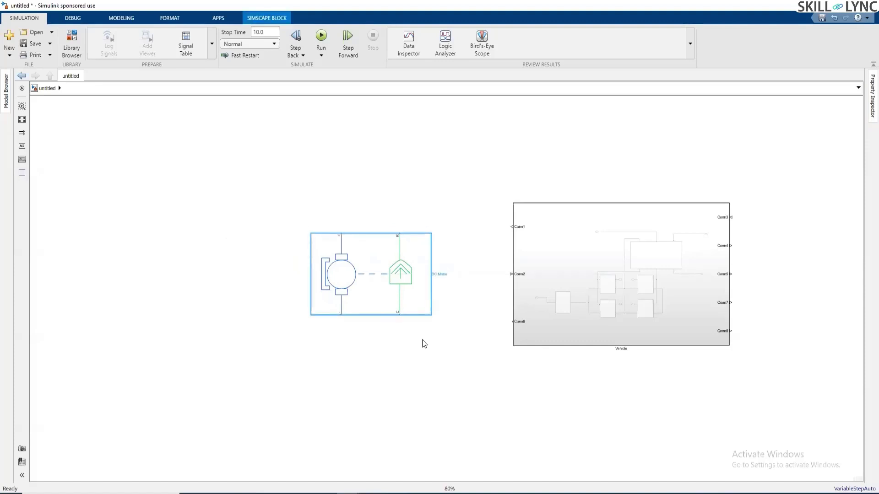
Look inside the Vehicle subsystem to identify the connection port wired to the gear's B port, and return to the top level.
{"action": "double_click", "coordinate": [556, 266]}
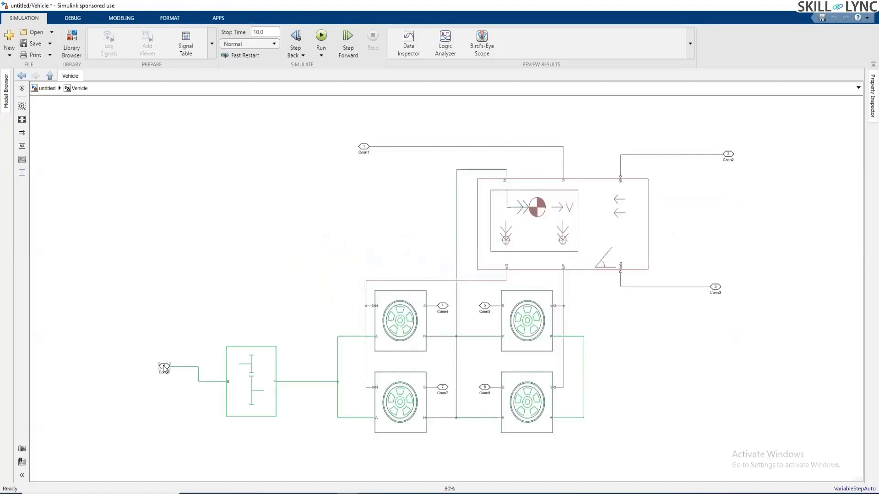
{"action": "scroll", "coordinate": [141, 365], "scroll_direction": "up", "scroll_amount": 5}
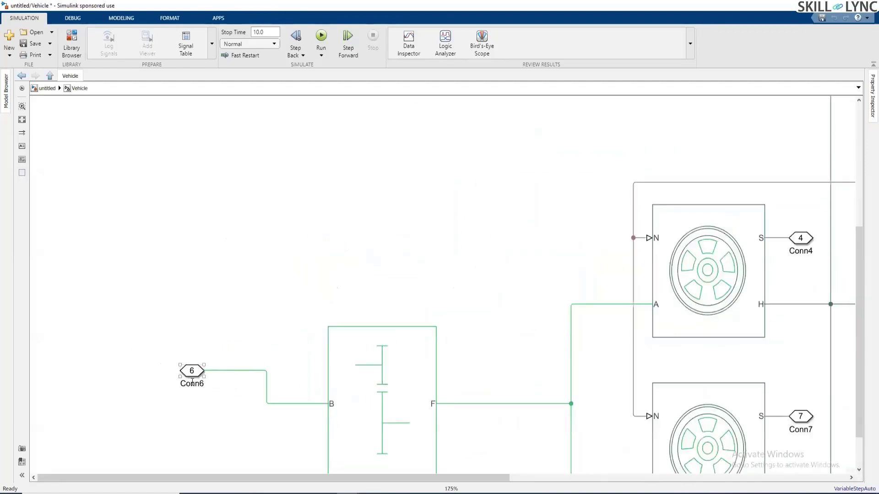
{"action": "scroll", "coordinate": [198, 375], "scroll_direction": "down", "scroll_amount": 1}
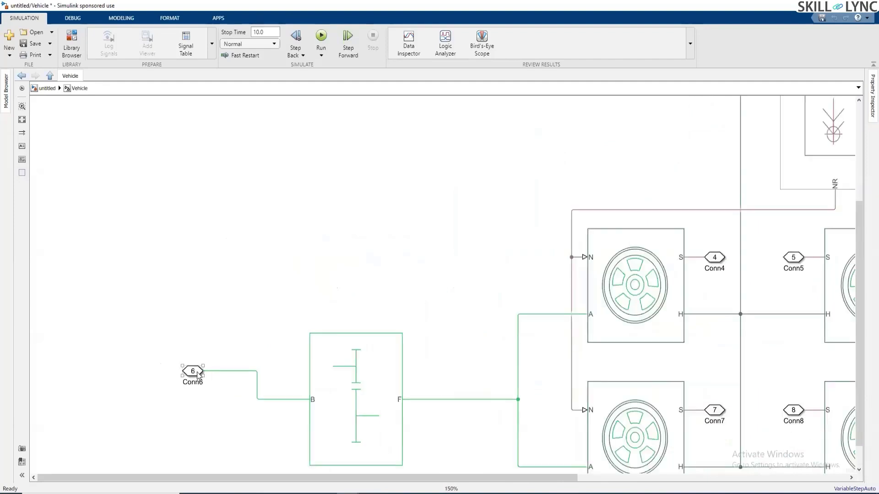
{"action": "scroll", "coordinate": [197, 375], "scroll_direction": "down", "scroll_amount": 1}
{"action": "left_click", "coordinate": [47, 88]}
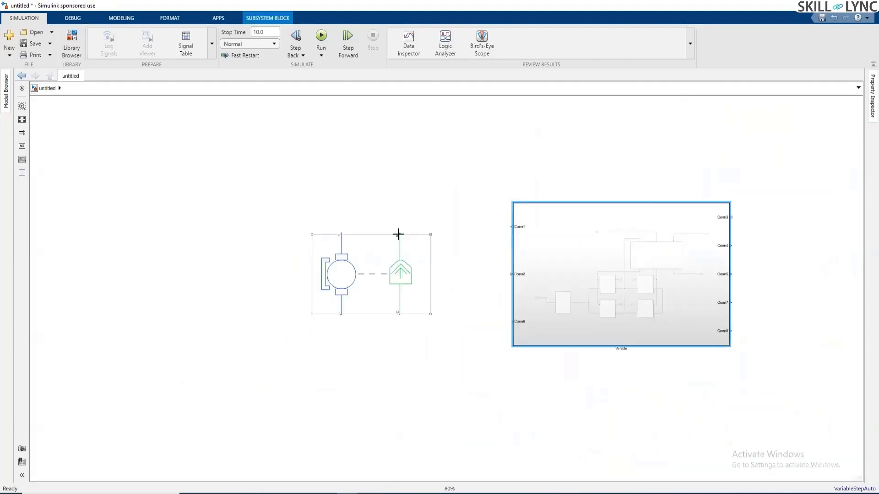
Connect the DC Motor's R port to the Conn6 port of the Vehicle subsystem.
{"action": "scroll", "coordinate": [650, 325], "scroll_direction": "up", "scroll_amount": 2}
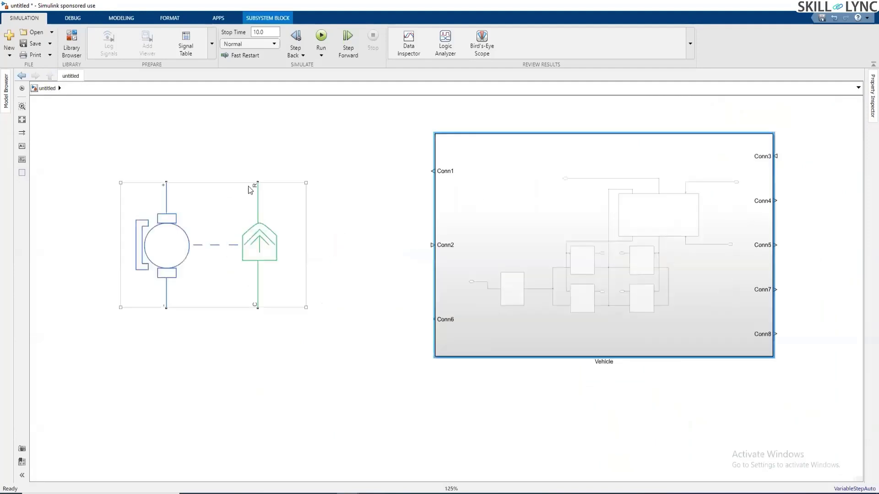
{"action": "mouse_move", "coordinate": [260, 182]}
{"action": "left_mouse_down"}
{"action": "mouse_move", "coordinate": [276, 177]}
{"action": "mouse_move", "coordinate": [429, 316]}
{"action": "left_mouse_up"}
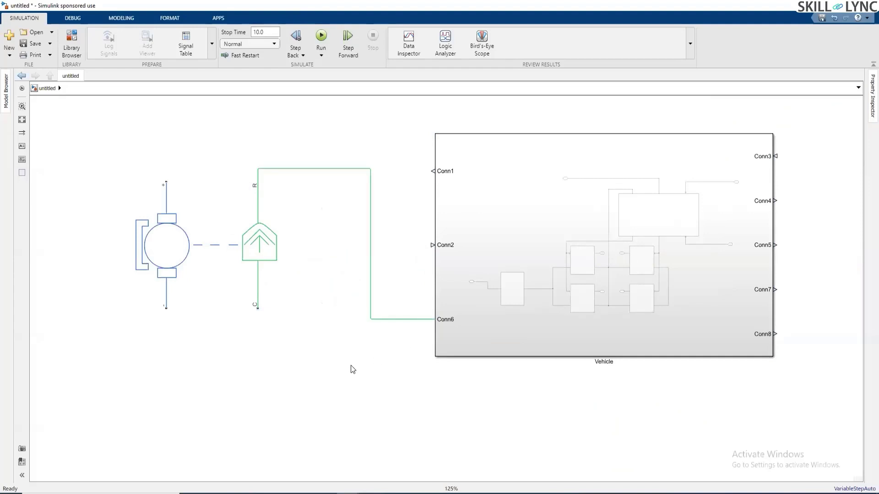
{"action": "left_click", "coordinate": [220, 252]}
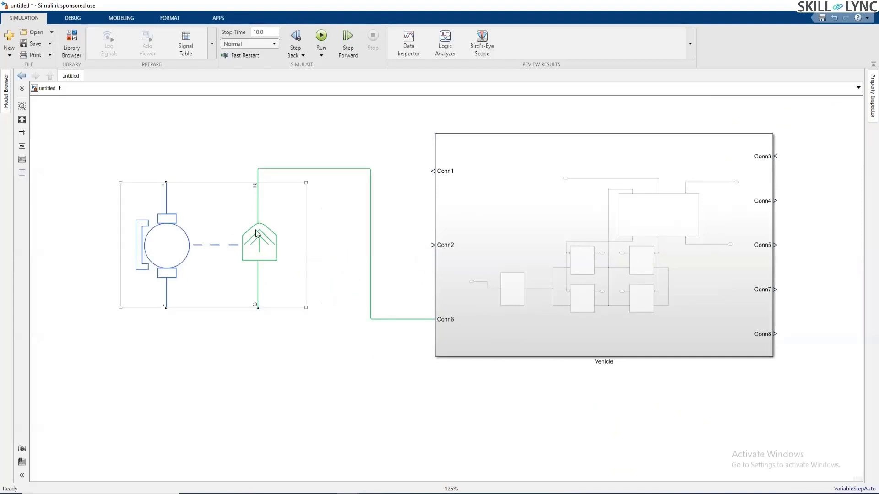
{"action": "left_click", "coordinate": [306, 161]}
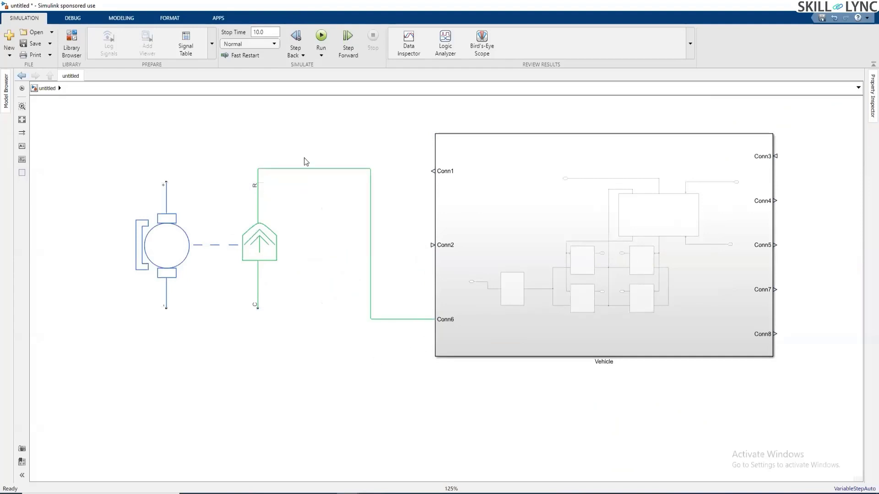
Reopen the Vehicle subsystem to review the path from Conn6 through the Simple Gear to the tires, and return to the top level.
{"action": "double_click", "coordinate": [476, 333]}
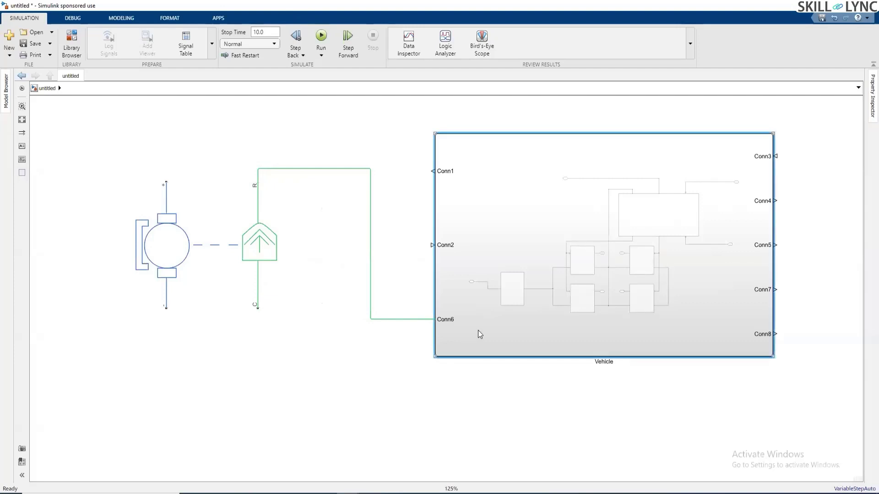
{"action": "scroll", "coordinate": [327, 392], "scroll_direction": "up", "scroll_amount": 1}
{"action": "left_click", "coordinate": [329, 390]}
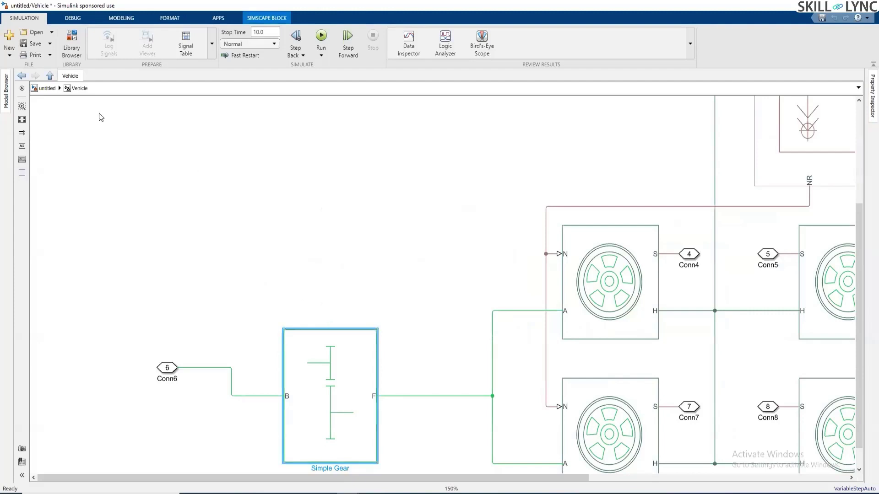
{"action": "left_click", "coordinate": [47, 88]}
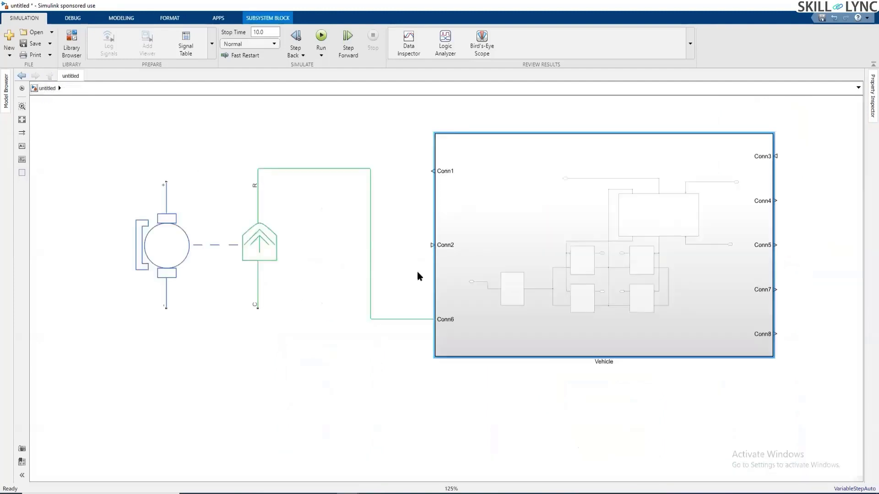
{"action": "left_click", "coordinate": [410, 290]}
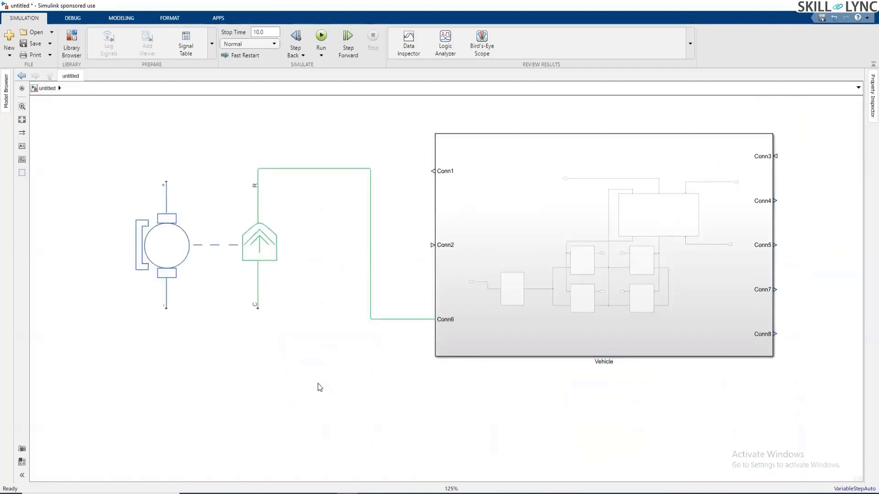
{"action": "double_click", "coordinate": [268, 353]}
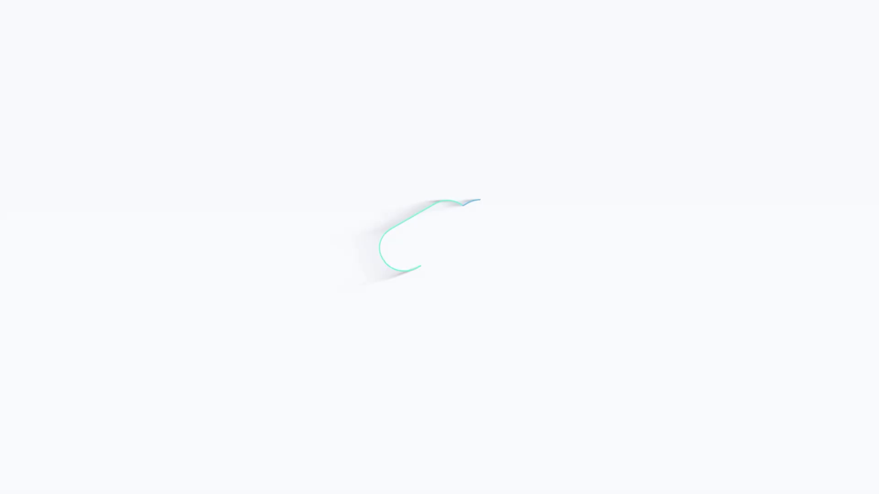